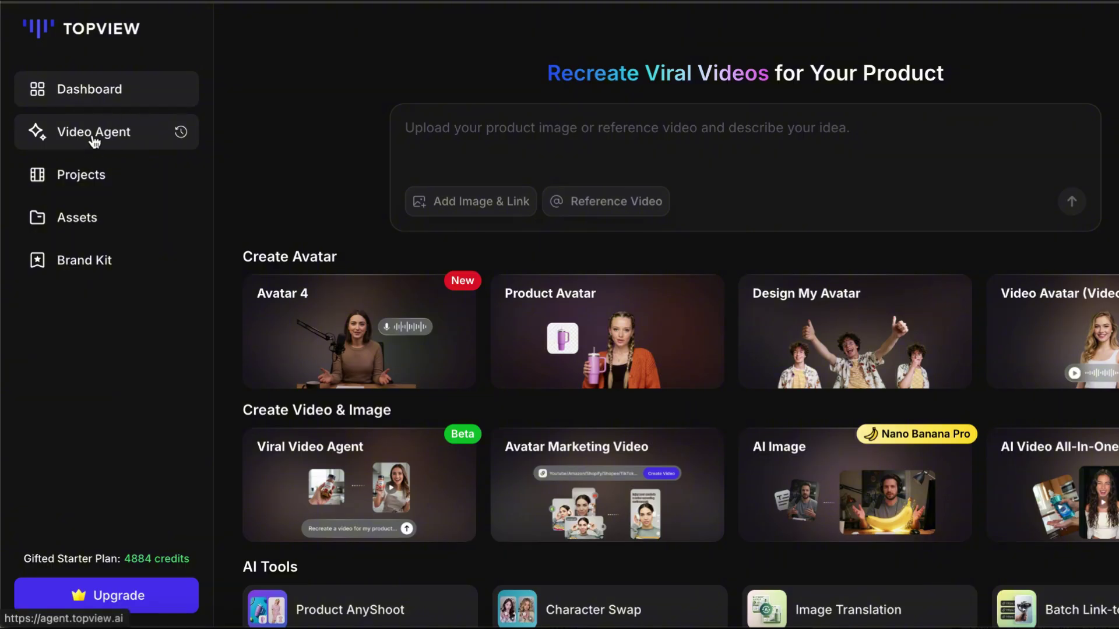
- Open the Video Agent and browse its TikTok Ad Library
{"action": "left_click", "coordinate": [94, 137]}
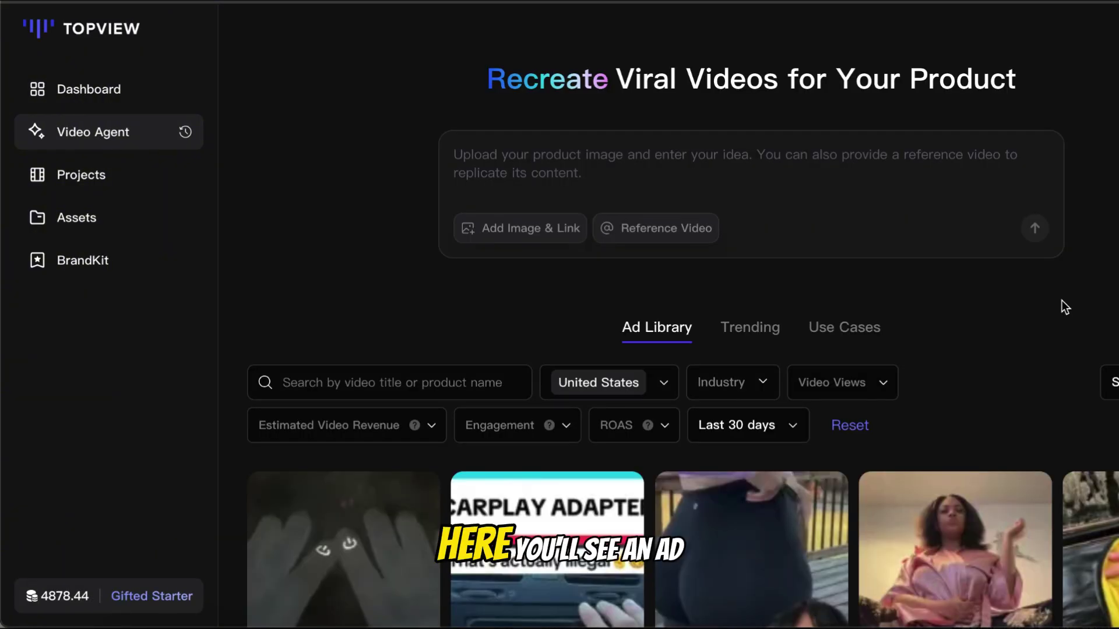
{"action": "scroll", "coordinate": [1062, 303], "scroll_direction": "down", "scroll_amount": 3}
{"action": "scroll", "coordinate": [1061, 299], "scroll_direction": "down", "scroll_amount": 1}
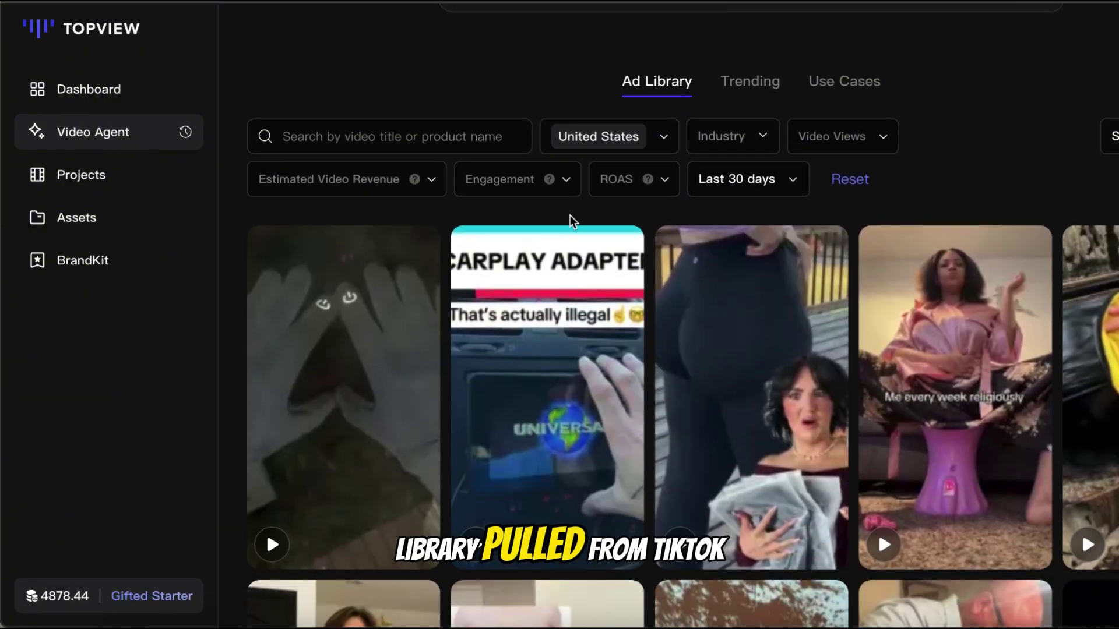
{"action": "scroll", "coordinate": [622, 359], "scroll_direction": "down", "scroll_amount": 15}
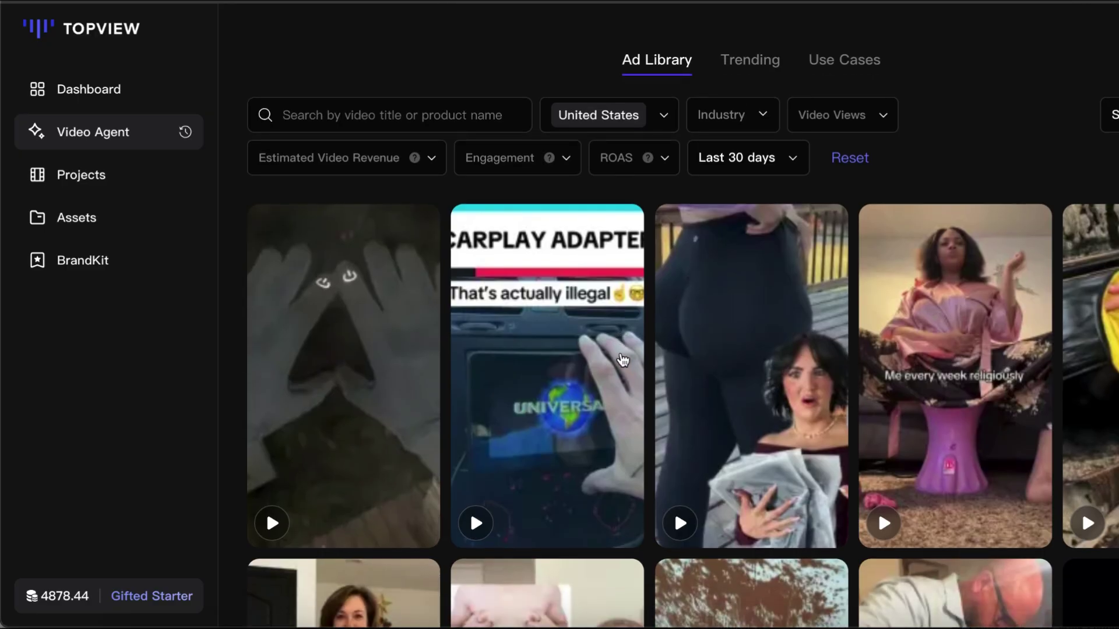
{"action": "scroll", "coordinate": [622, 358], "scroll_direction": "up", "scroll_amount": 15}
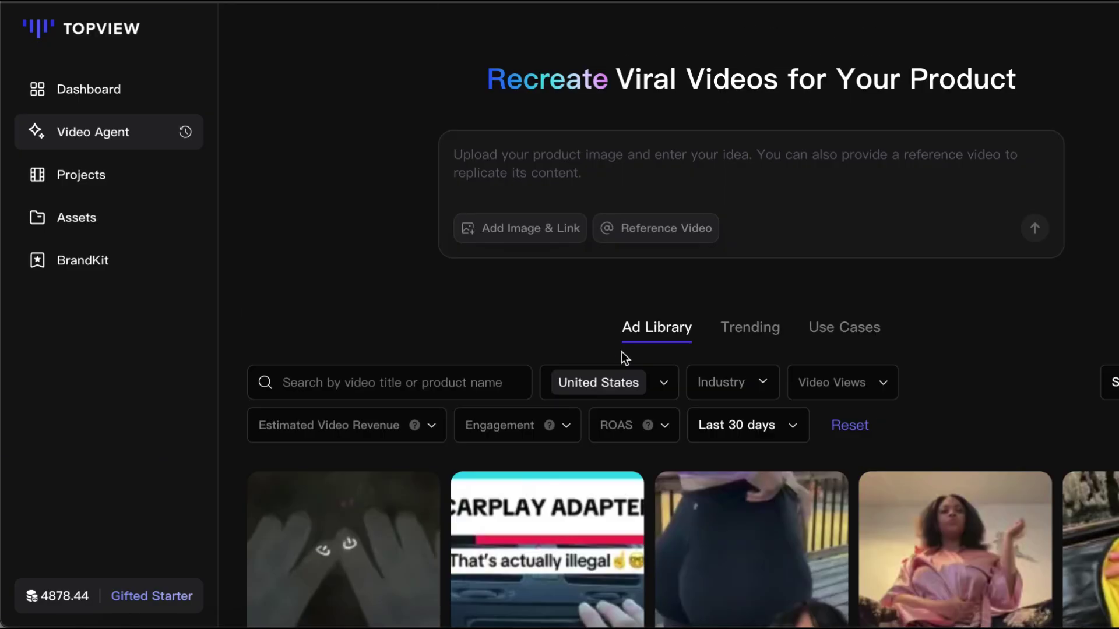
- View the Trending viral hook videos, then the Use Cases example videos
{"action": "left_click", "coordinate": [752, 327]}
{"action": "scroll", "coordinate": [764, 400], "scroll_direction": "down", "scroll_amount": 3}
{"action": "scroll", "coordinate": [764, 400], "scroll_direction": "down", "scroll_amount": 2}
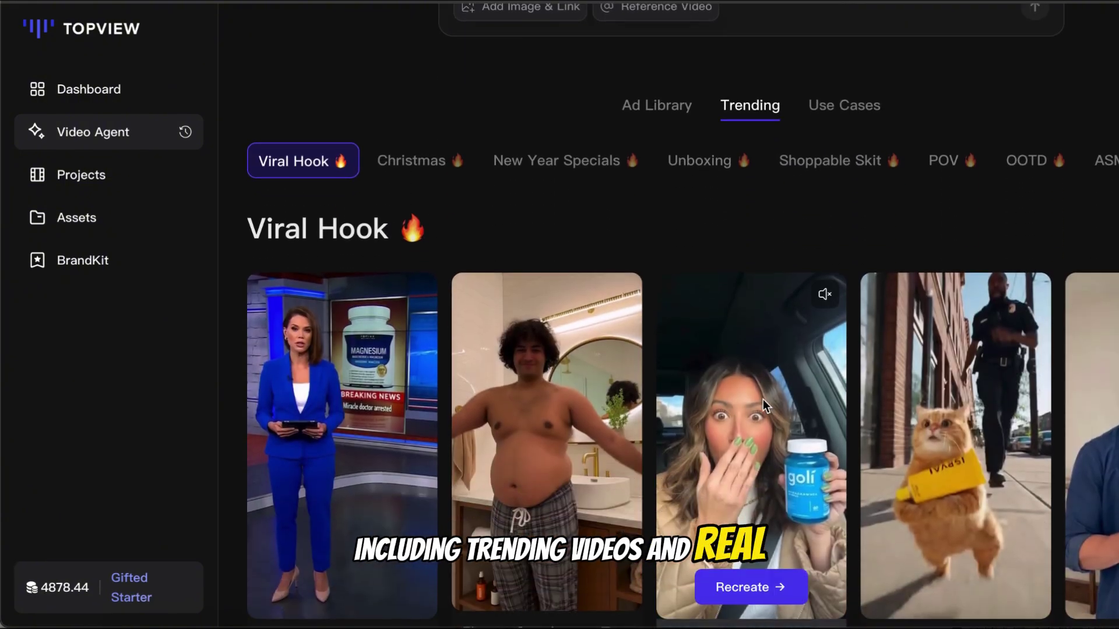
{"action": "left_click", "coordinate": [845, 42]}
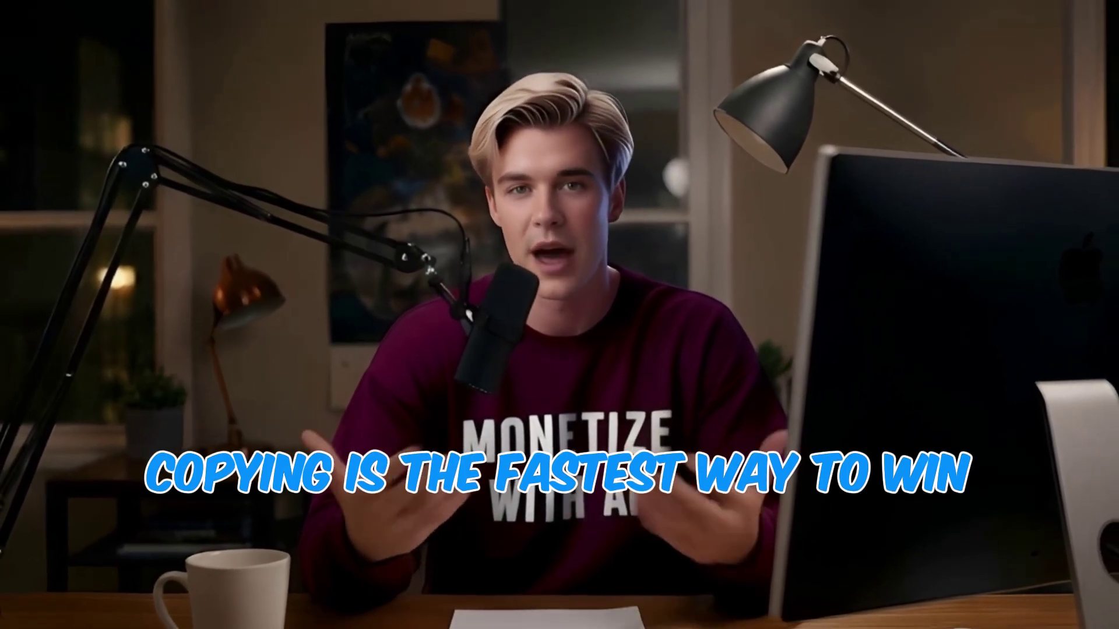
- Search the Ad Library for 'skin care' and open the top ad's performance details
{"action": "type", "text": "skin care"}
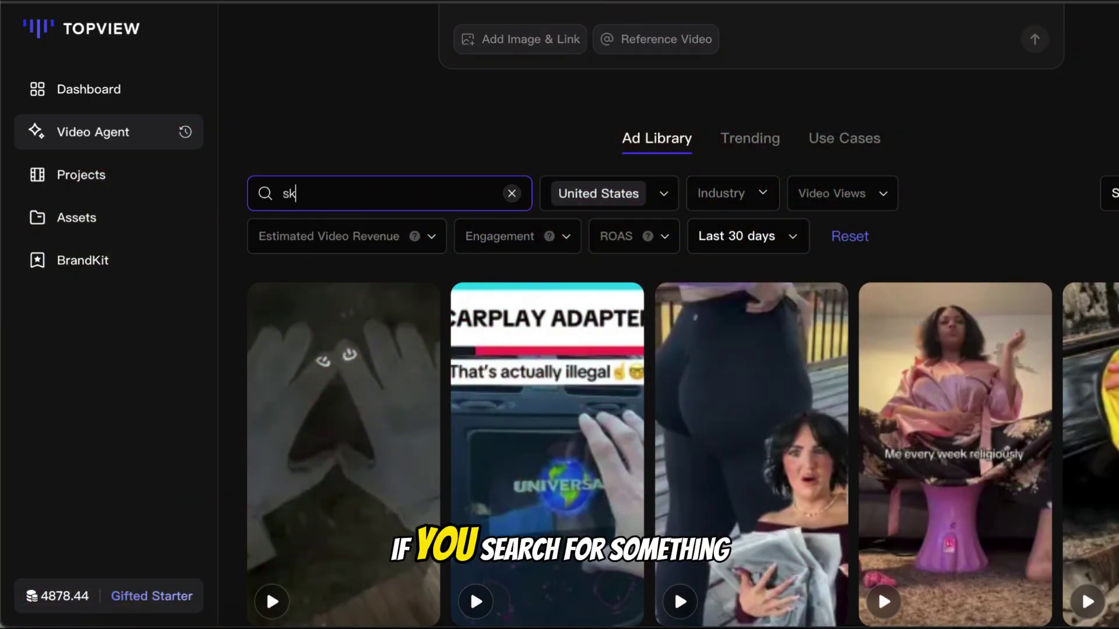
{"action": "key", "text": "Return"}
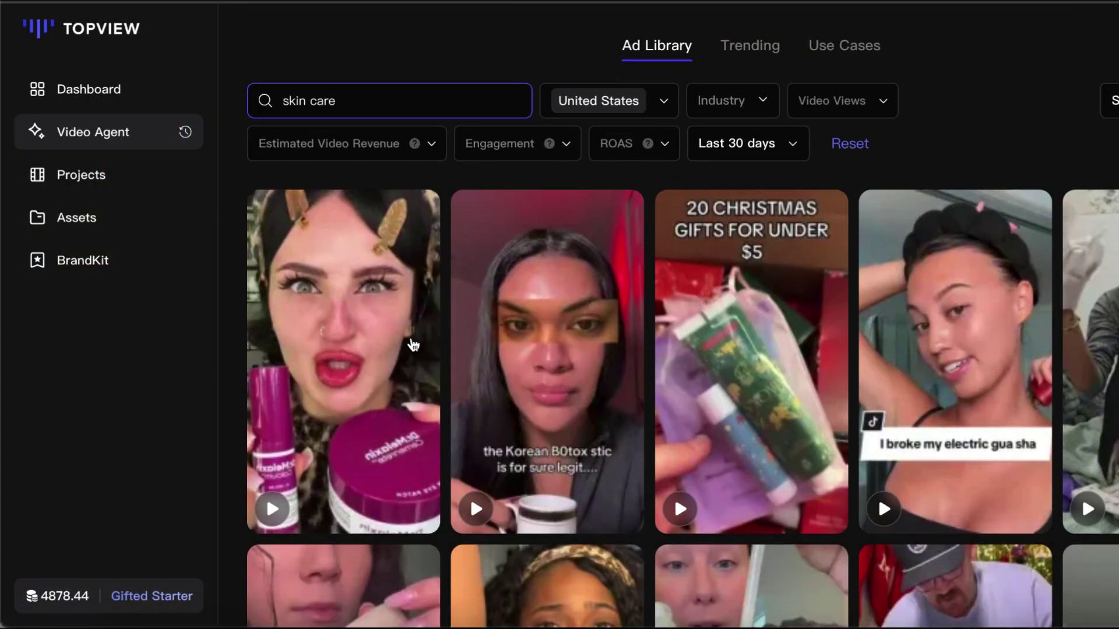
{"action": "left_click", "coordinate": [355, 294]}
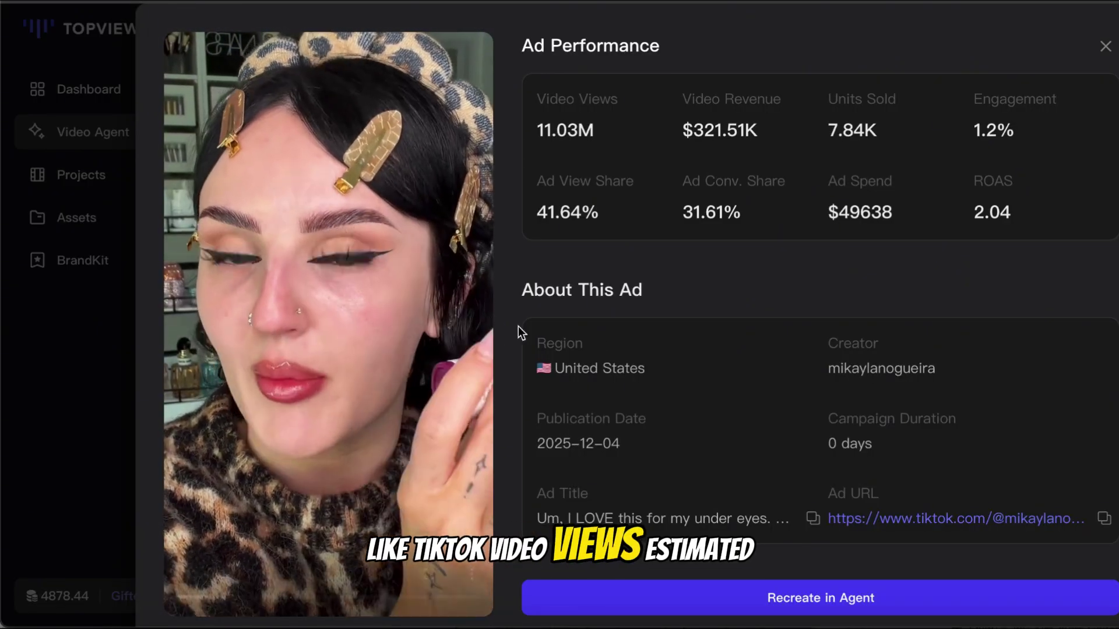
- Check the ad's video revenue and units sold, then recreate it in the Video Agent
{"action": "left_click_drag", "start_coordinate": [680, 92], "coordinate": [822, 102]}
{"action": "left_click", "coordinate": [821, 102]}
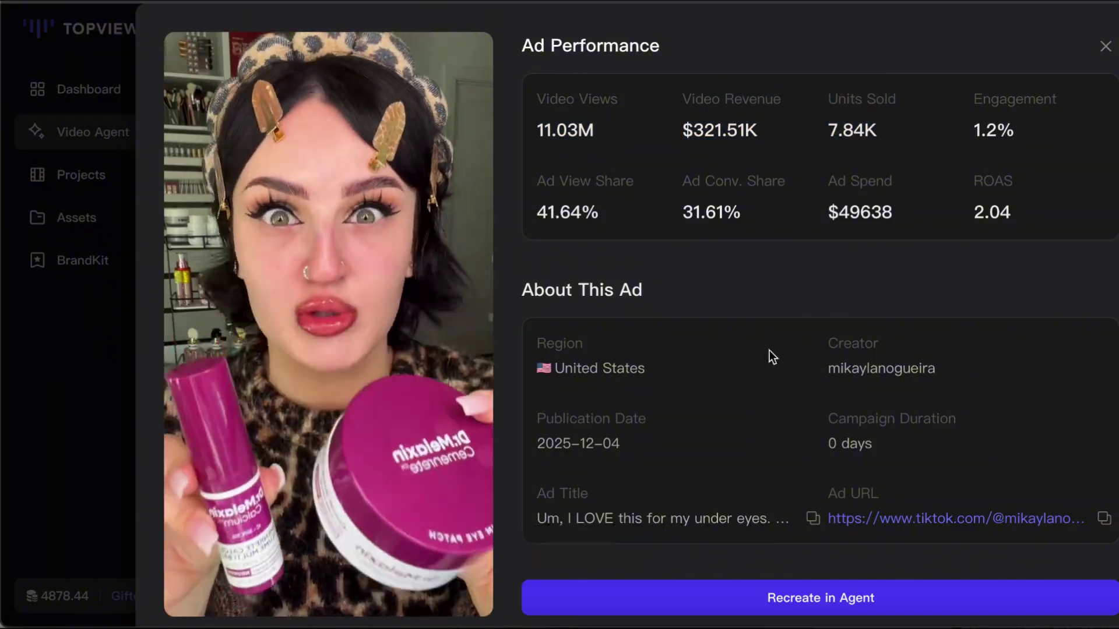
{"action": "scroll", "coordinate": [787, 466], "scroll_direction": "down", "scroll_amount": 1}
{"action": "left_click", "coordinate": [807, 594]}
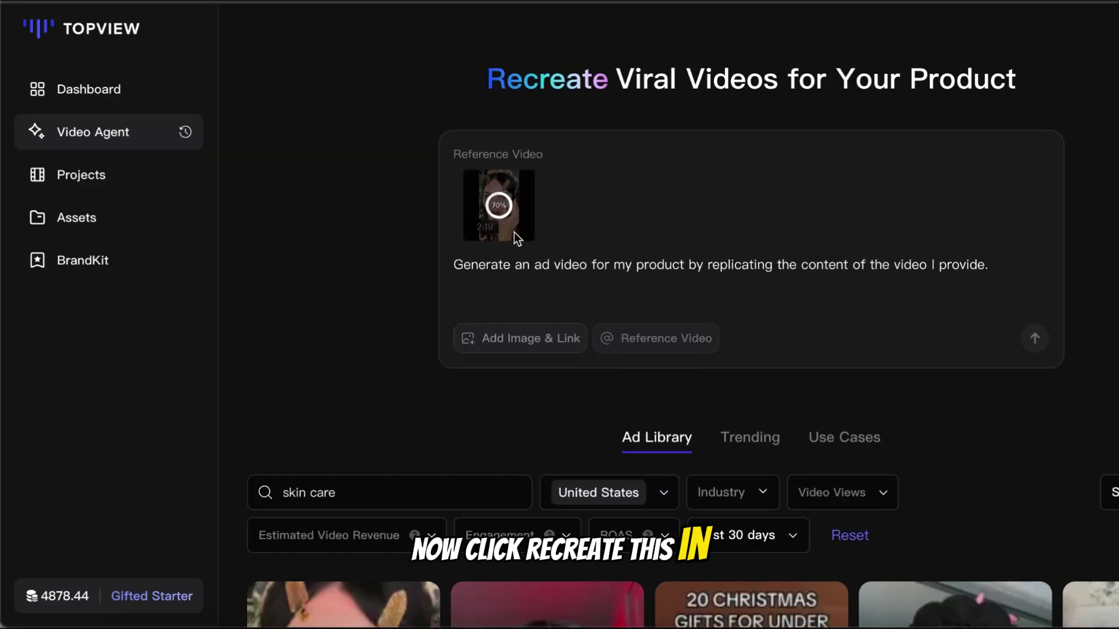
- Open the Add Image & Link window and expand the optional product description
{"action": "left_click", "coordinate": [498, 345]}
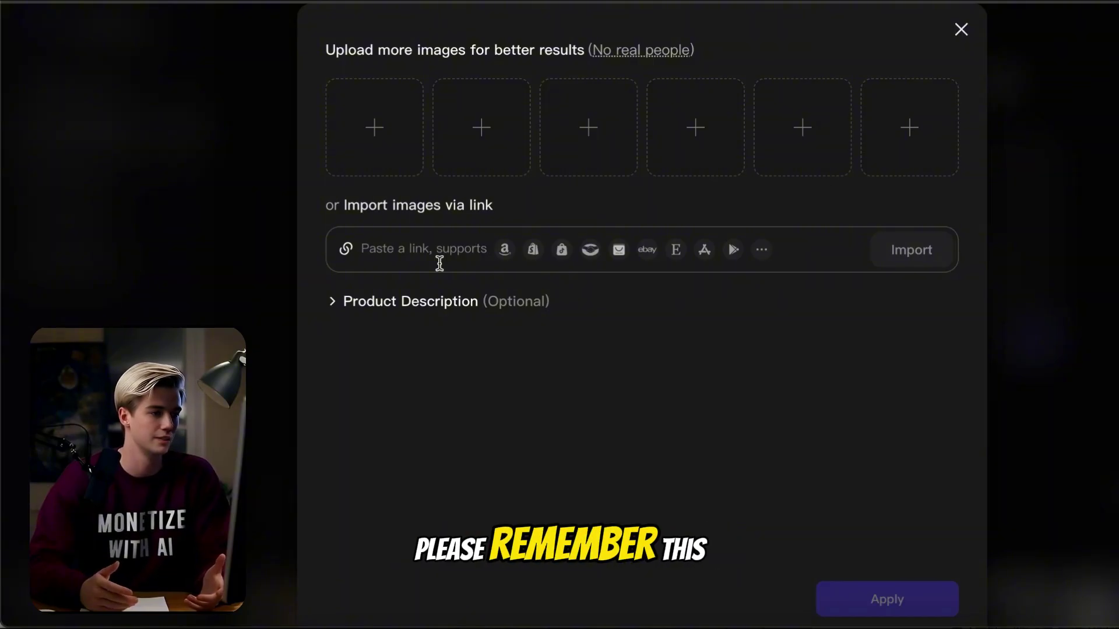
{"action": "left_click", "coordinate": [331, 304]}
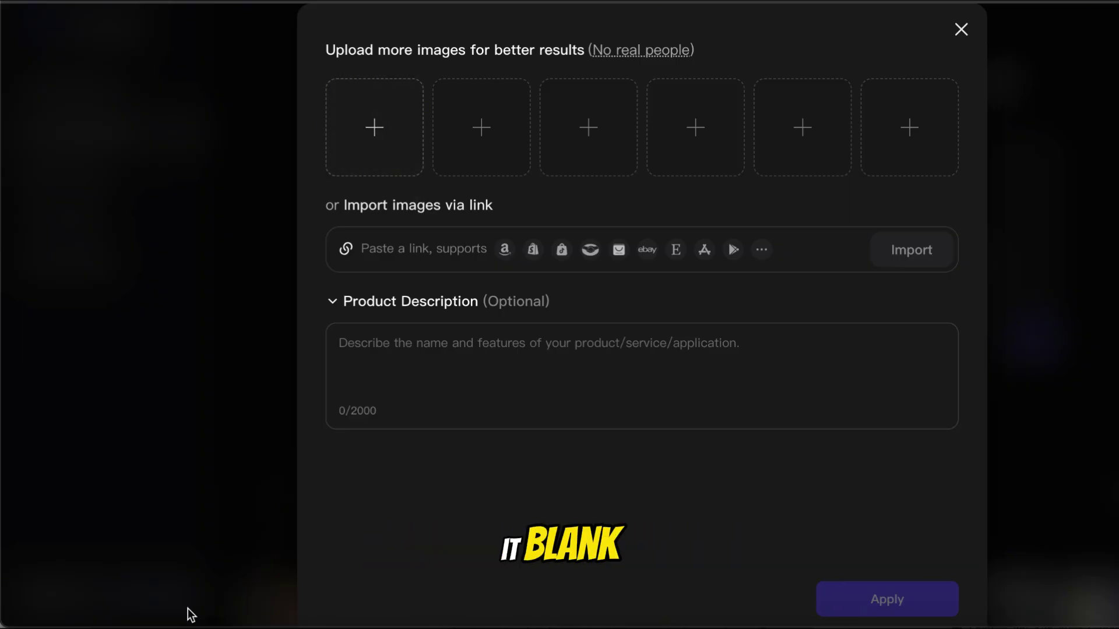
- Upload IMG_7901.JPG and two PNG product images from Finder and apply them
{"action": "left_click", "coordinate": [134, 623]}
{"action": "left_click_drag", "start_coordinate": [1077, 350], "coordinate": [465, 151]}
{"action": "left_click", "coordinate": [138, 621]}
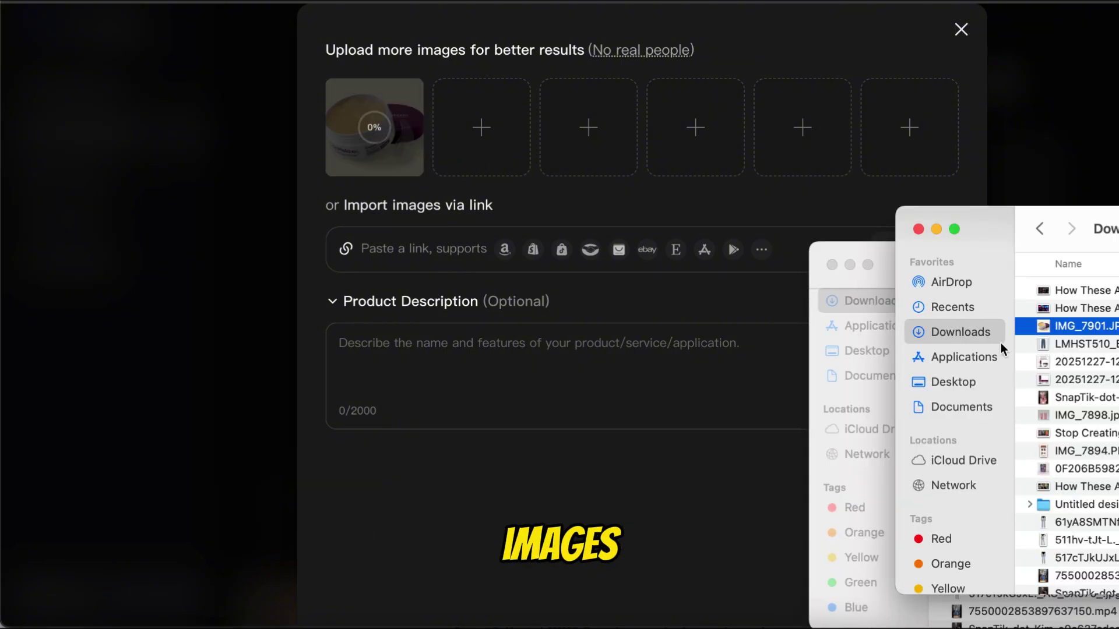
{"action": "left_click", "coordinate": [1059, 361]}
{"action": "left_click", "coordinate": [1059, 380], "text": "shift"}
{"action": "left_click_drag", "start_coordinate": [1058, 379], "coordinate": [495, 145]}
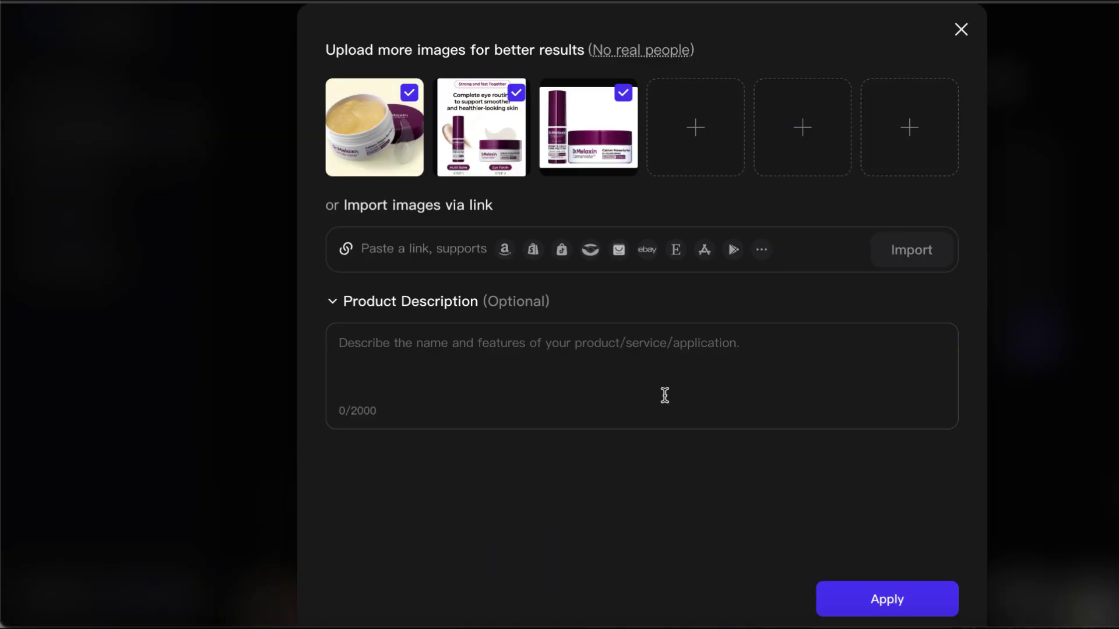
{"action": "left_click", "coordinate": [858, 599]}
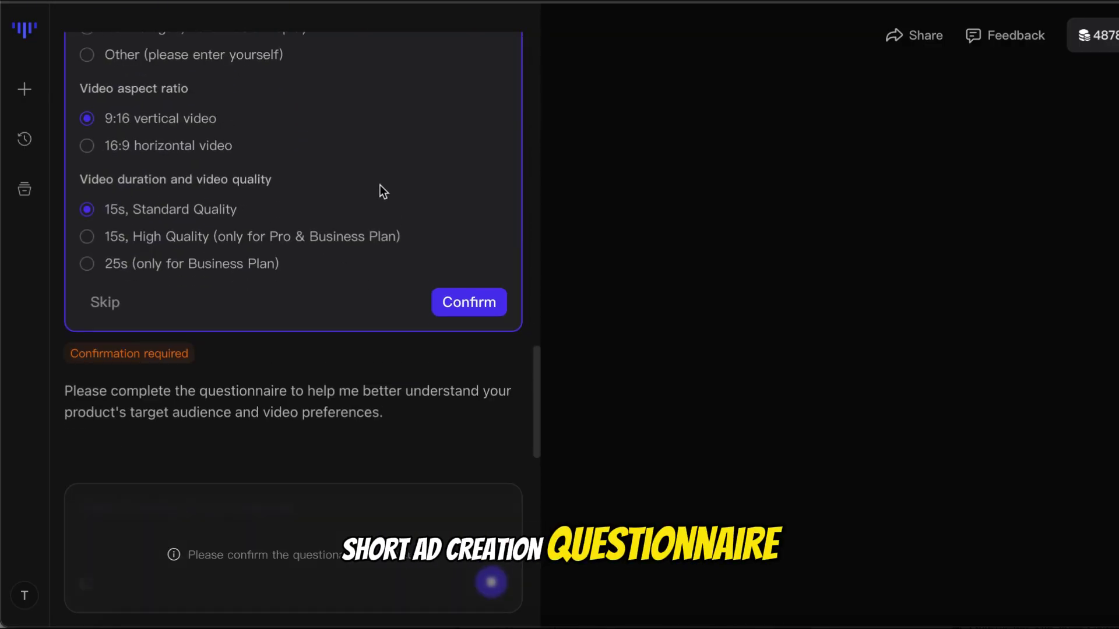
- Pick '15s, High Quality' in the ad questionnaire and confirm the answers
{"action": "scroll", "coordinate": [380, 185], "scroll_direction": "up", "scroll_amount": 10}
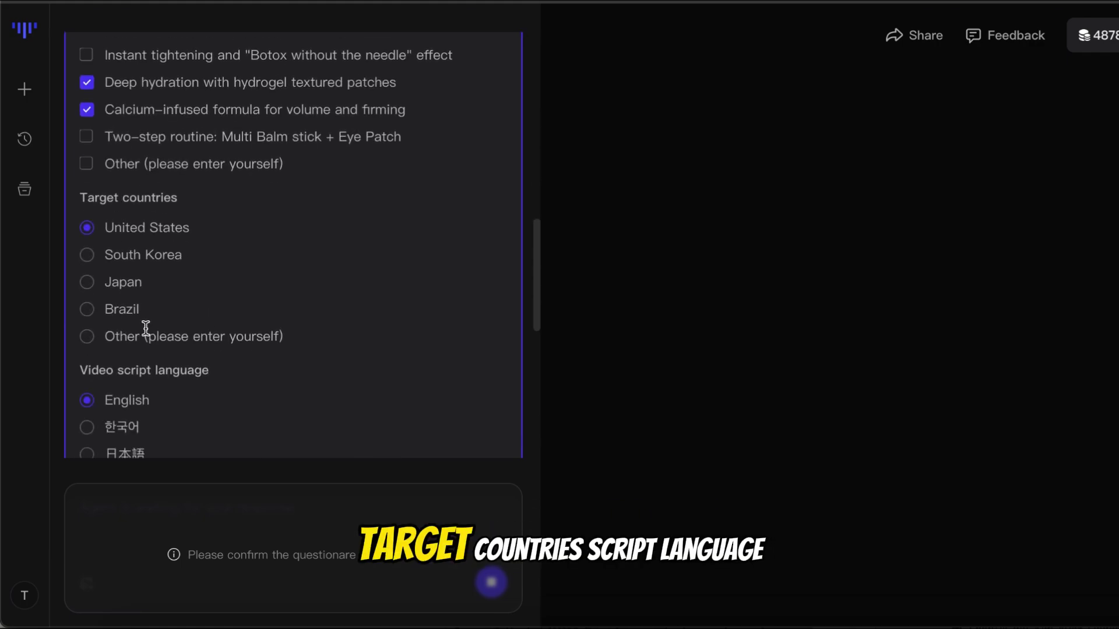
{"action": "scroll", "coordinate": [117, 309], "scroll_direction": "down", "scroll_amount": 1}
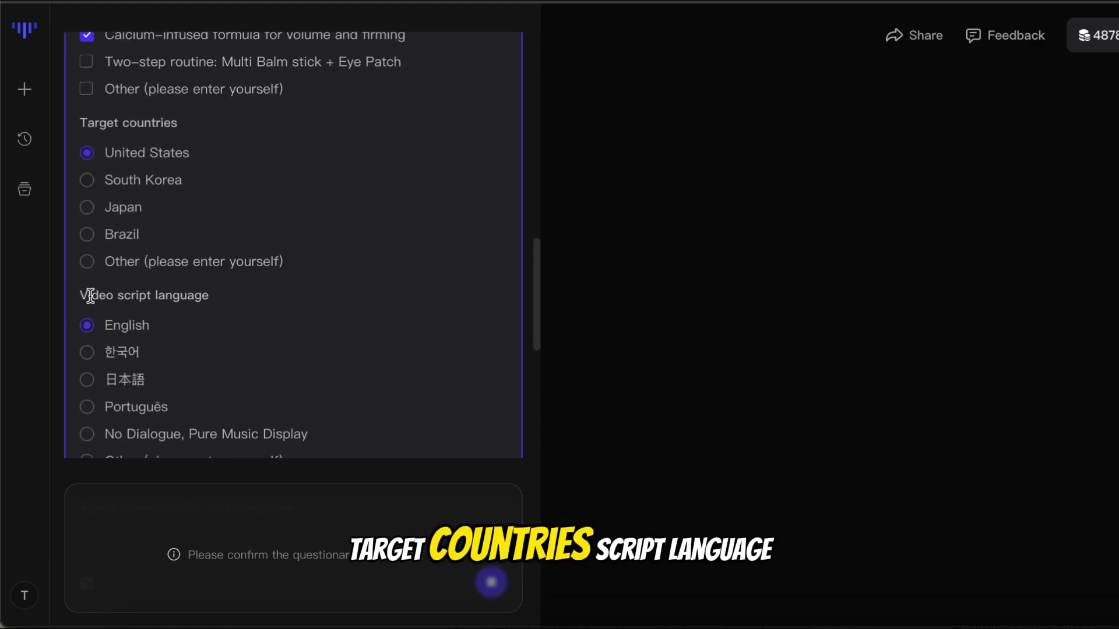
{"action": "scroll", "coordinate": [126, 325], "scroll_direction": "down", "scroll_amount": 4}
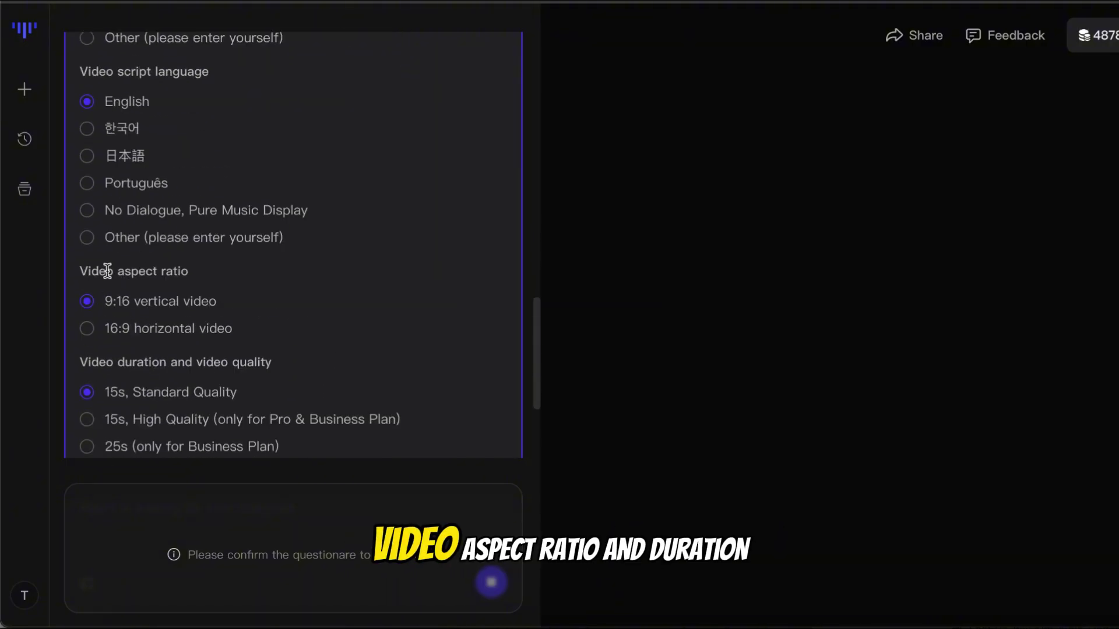
{"action": "scroll", "coordinate": [185, 306], "scroll_direction": "down", "scroll_amount": 2}
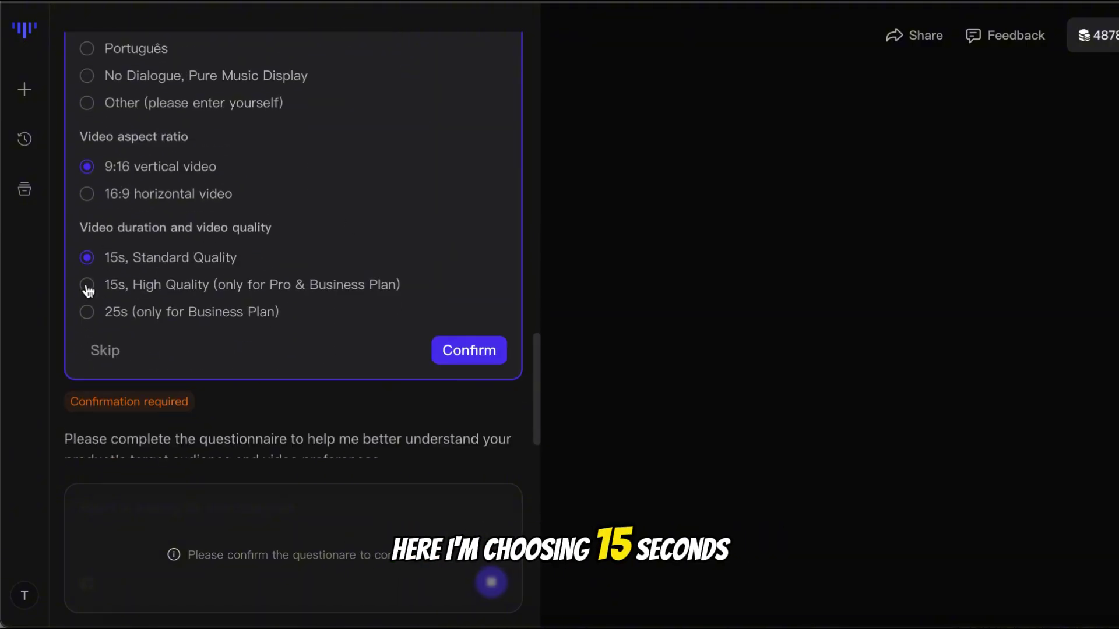
{"action": "left_click_drag", "start_coordinate": [106, 312], "coordinate": [311, 322]}
{"action": "left_click", "coordinate": [231, 330]}
{"action": "scroll", "coordinate": [255, 315], "scroll_direction": "down", "scroll_amount": 1}
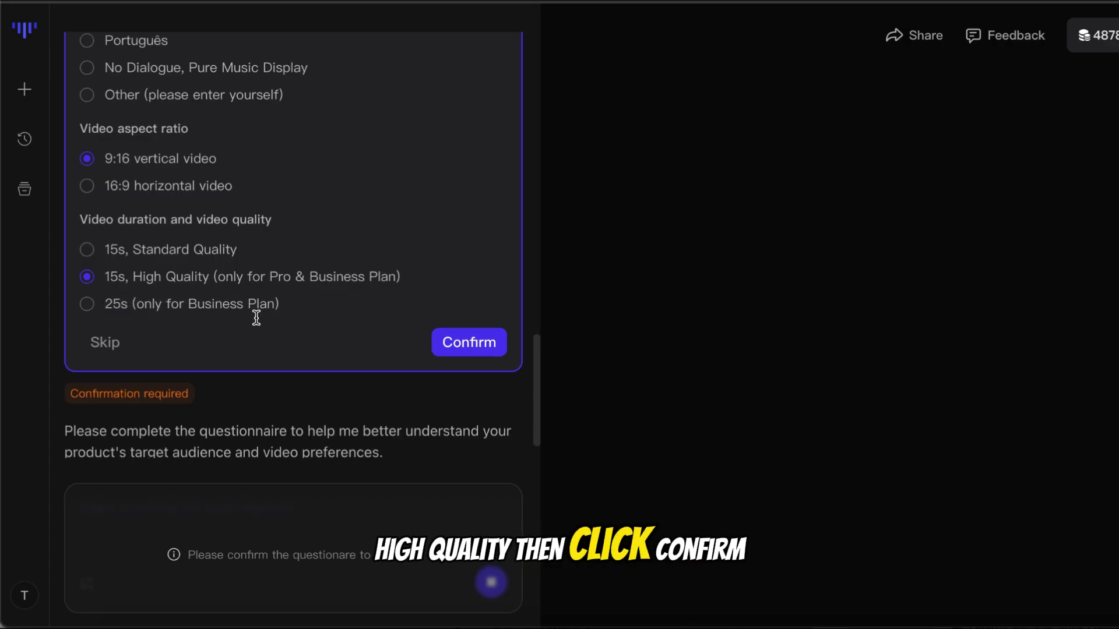
{"action": "left_click", "coordinate": [476, 317]}
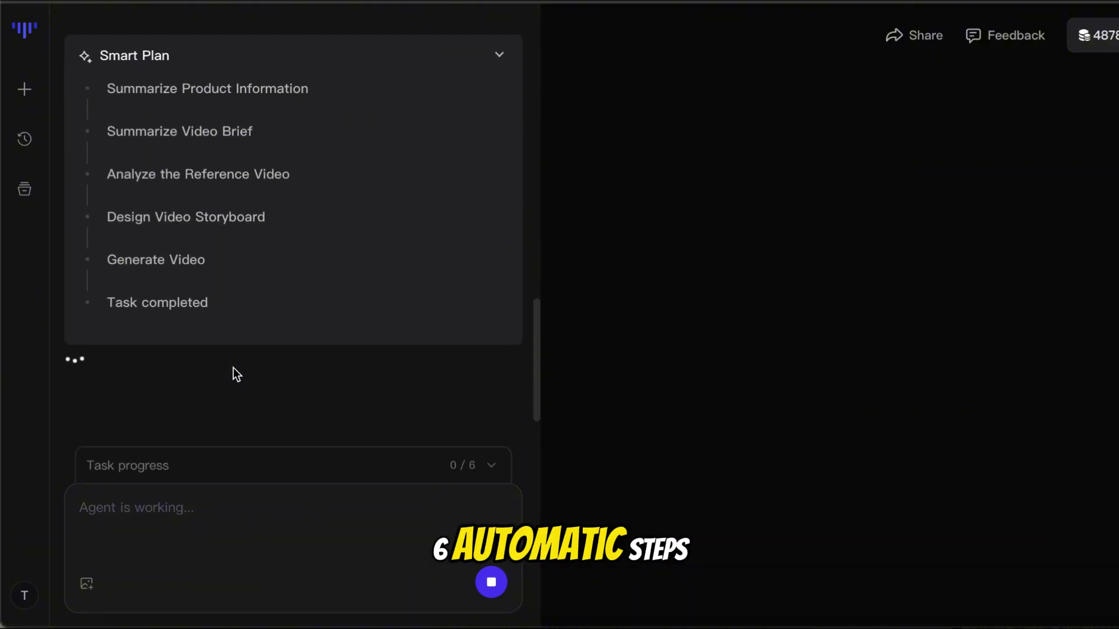
- Accept the suggestion 'Information looks correct, proceed to video brief' under the product card
{"action": "scroll", "coordinate": [244, 155], "scroll_direction": "up", "scroll_amount": 1}
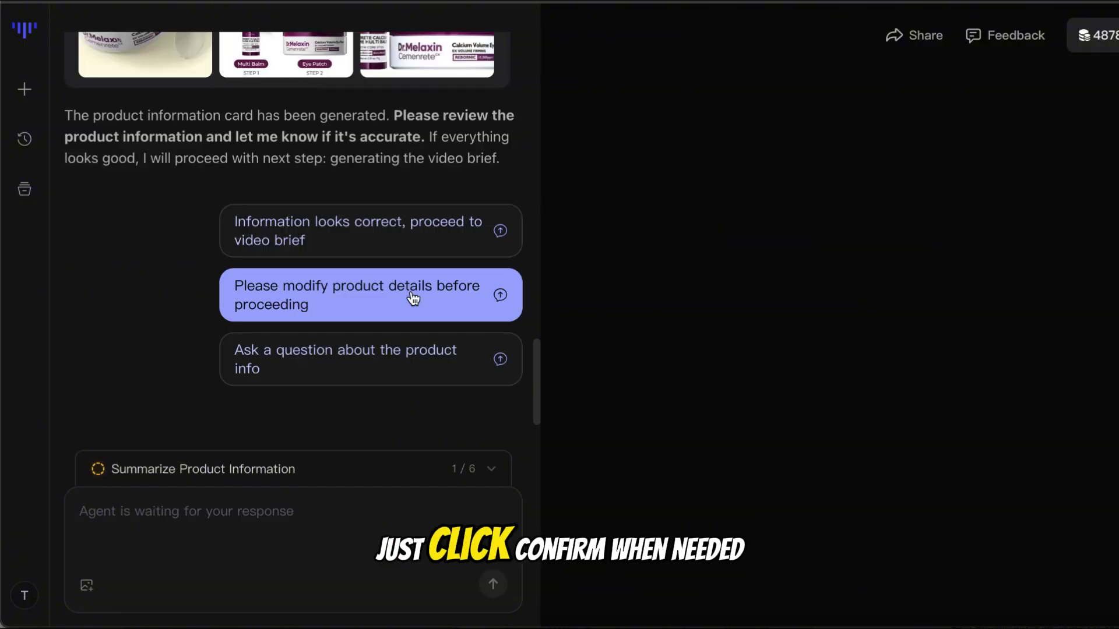
{"action": "left_click", "coordinate": [401, 243]}
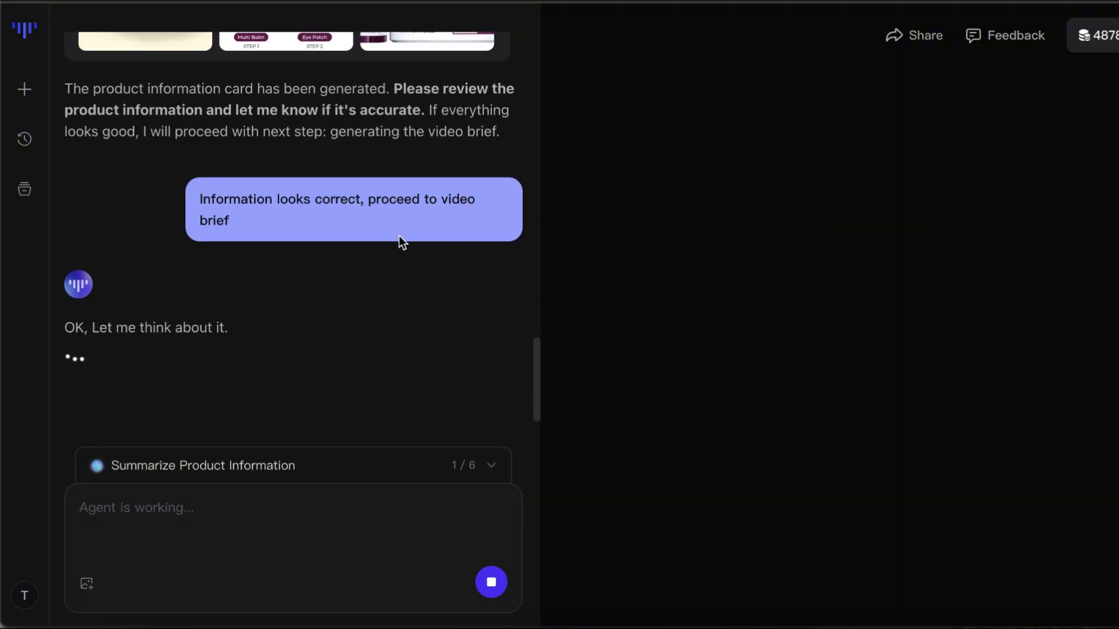
- Review the four-shot Video Storyboard and approve it with 'Looks good — proceed to generate the video'
{"action": "scroll", "coordinate": [398, 235], "scroll_direction": "up", "scroll_amount": 4}
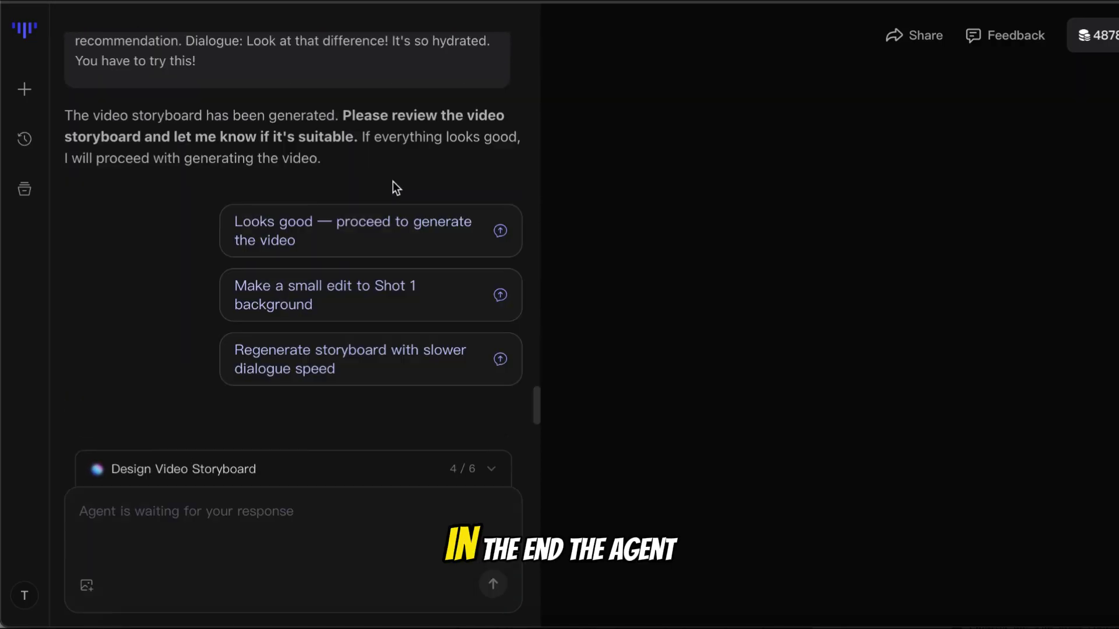
{"action": "scroll", "coordinate": [393, 181], "scroll_direction": "up", "scroll_amount": 10}
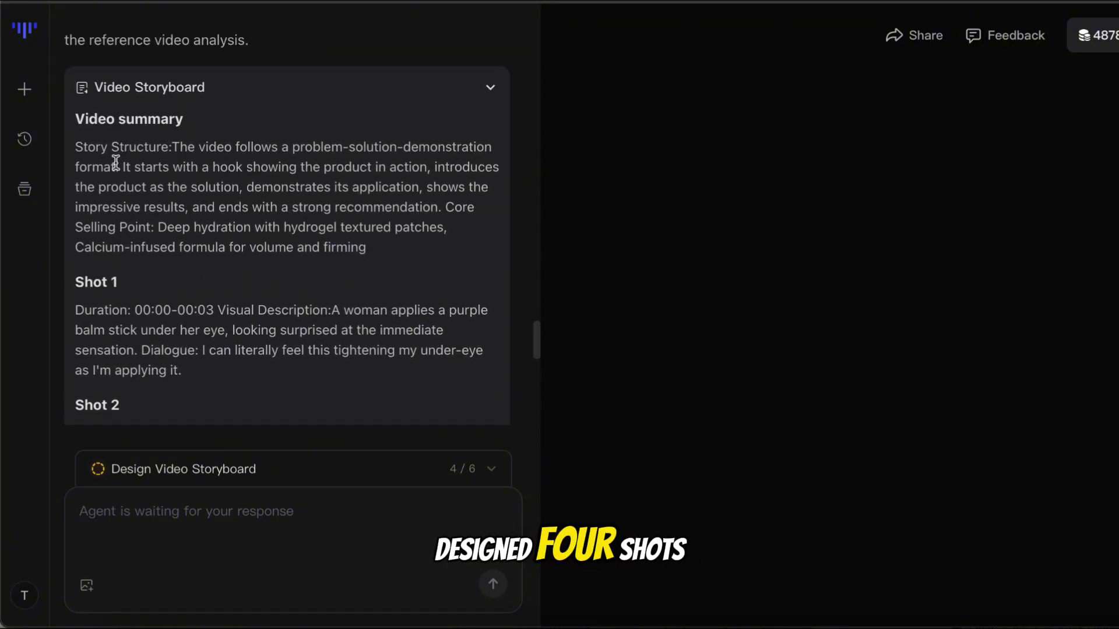
{"action": "scroll", "coordinate": [266, 266], "scroll_direction": "down", "scroll_amount": 2}
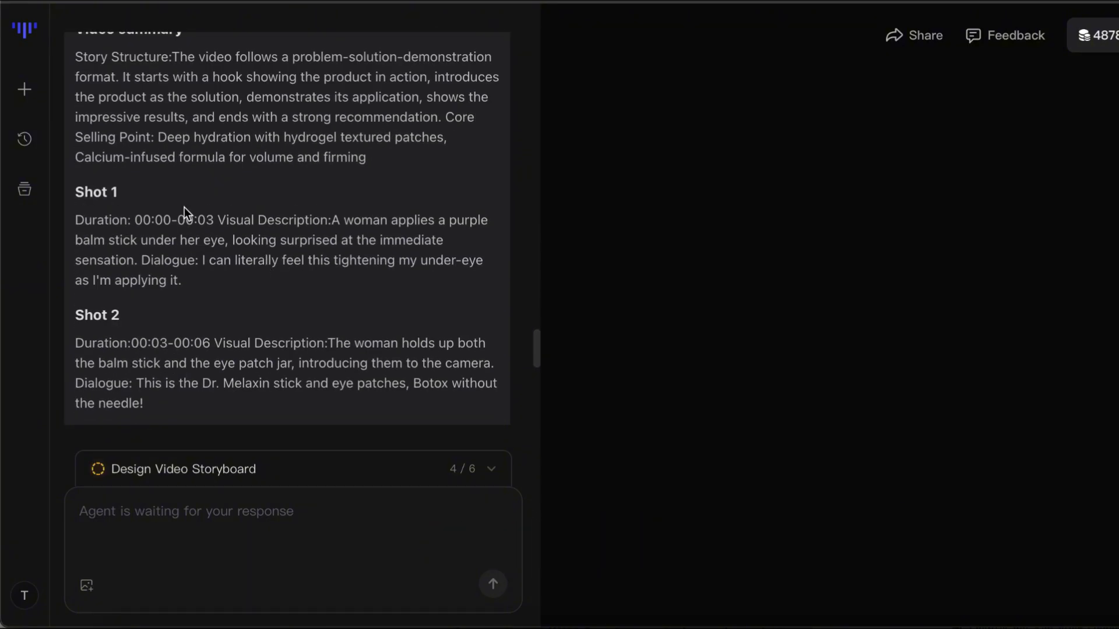
{"action": "scroll", "coordinate": [369, 247], "scroll_direction": "down", "scroll_amount": 2}
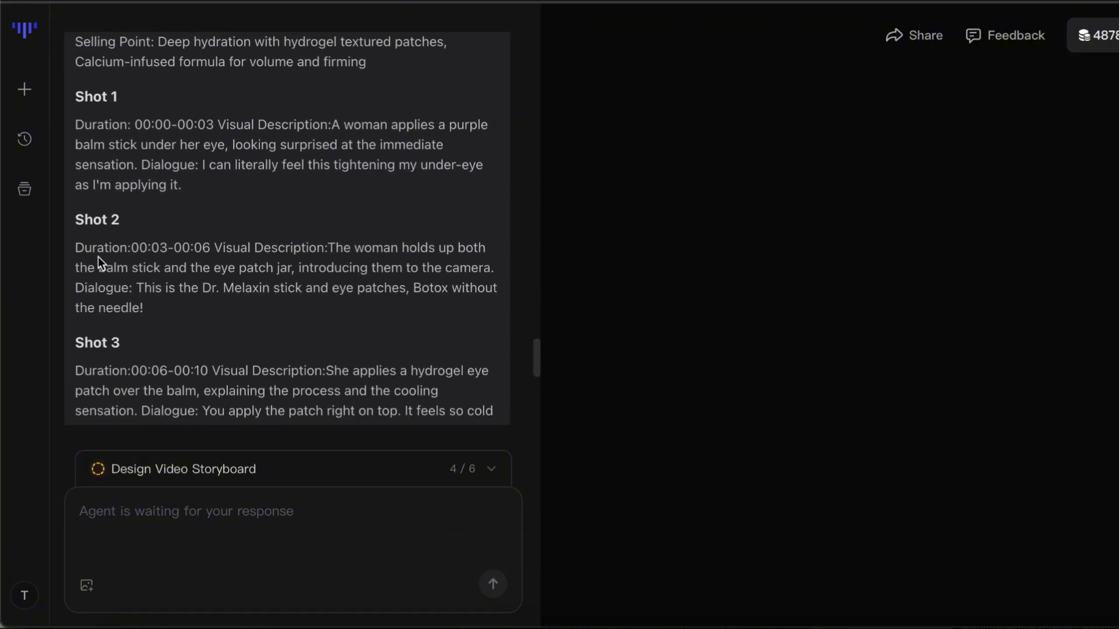
{"action": "scroll", "coordinate": [323, 271], "scroll_direction": "down", "scroll_amount": 6}
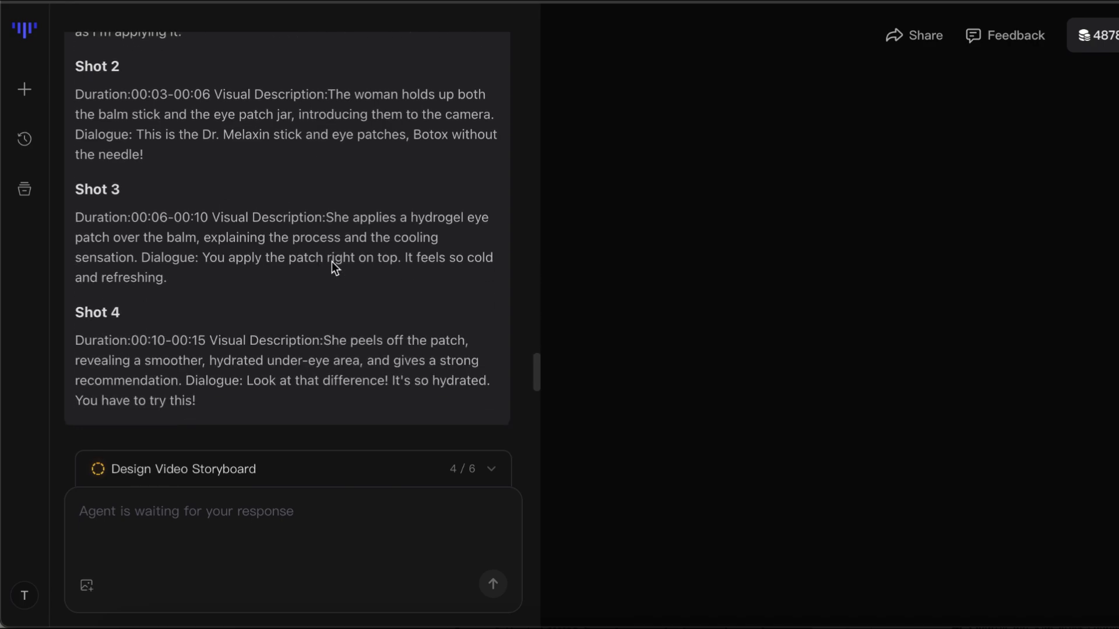
{"action": "scroll", "coordinate": [324, 261], "scroll_direction": "down", "scroll_amount": 2}
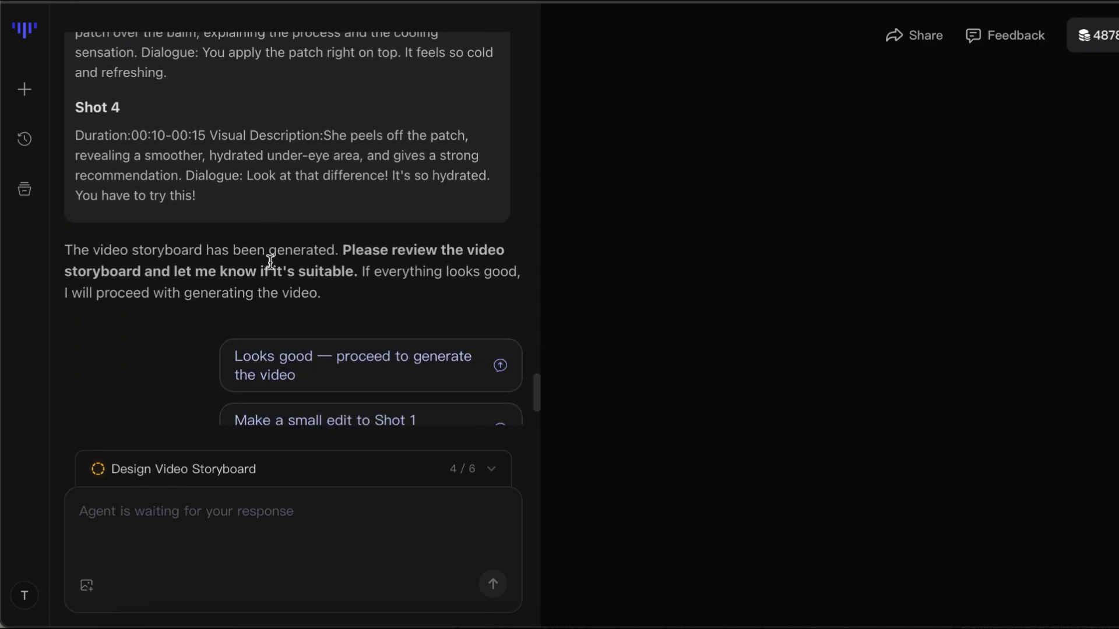
{"action": "left_click", "coordinate": [434, 372]}
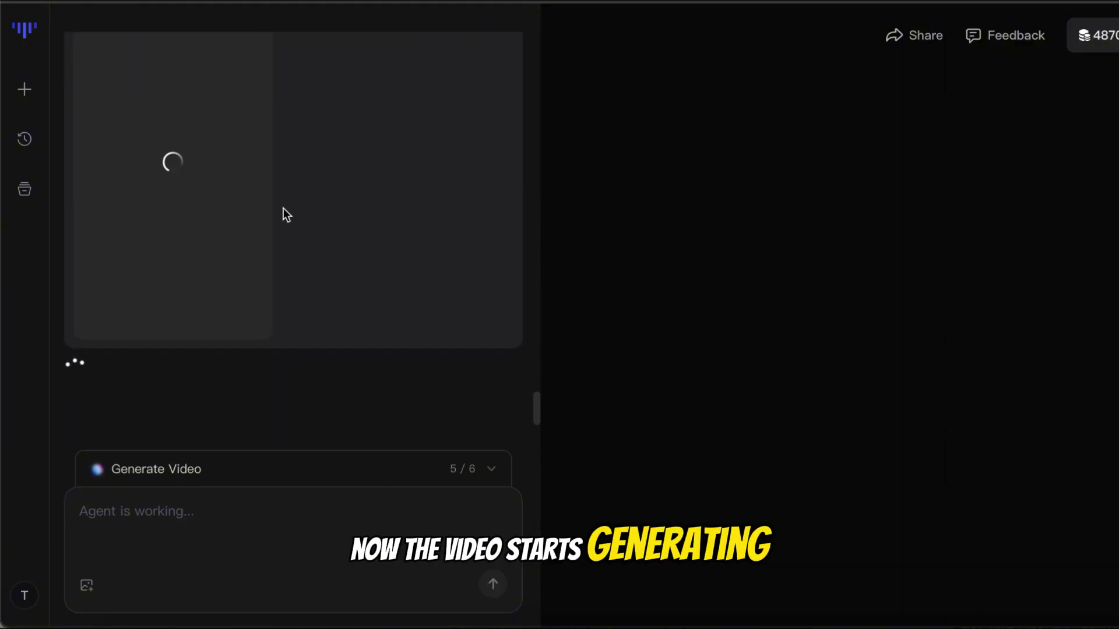
{"action": "scroll", "coordinate": [165, 324], "scroll_direction": "up", "scroll_amount": 5}
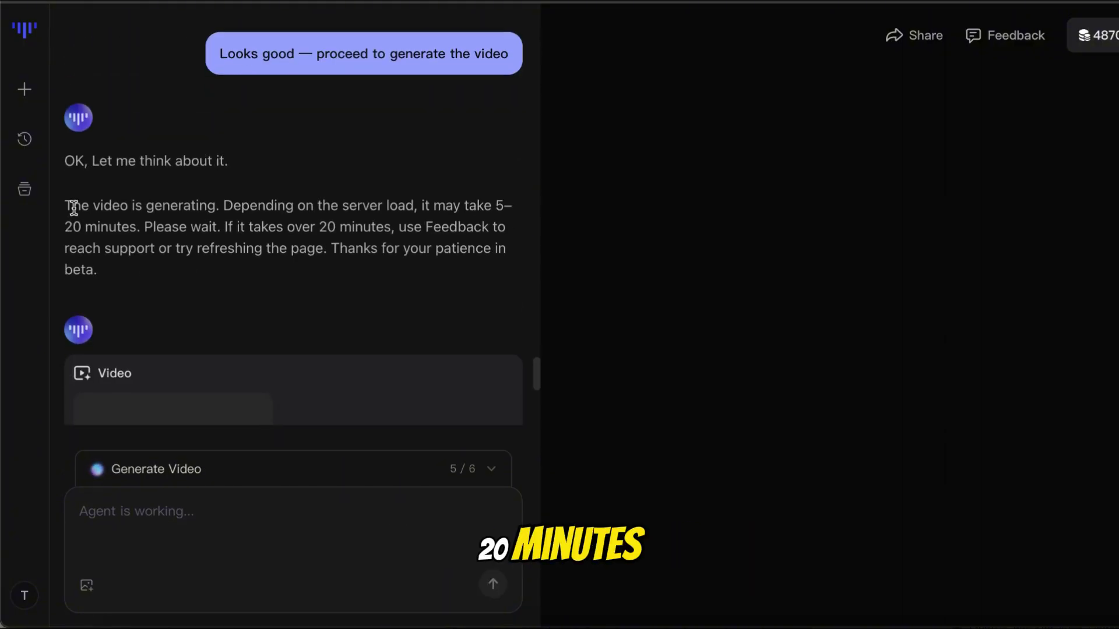